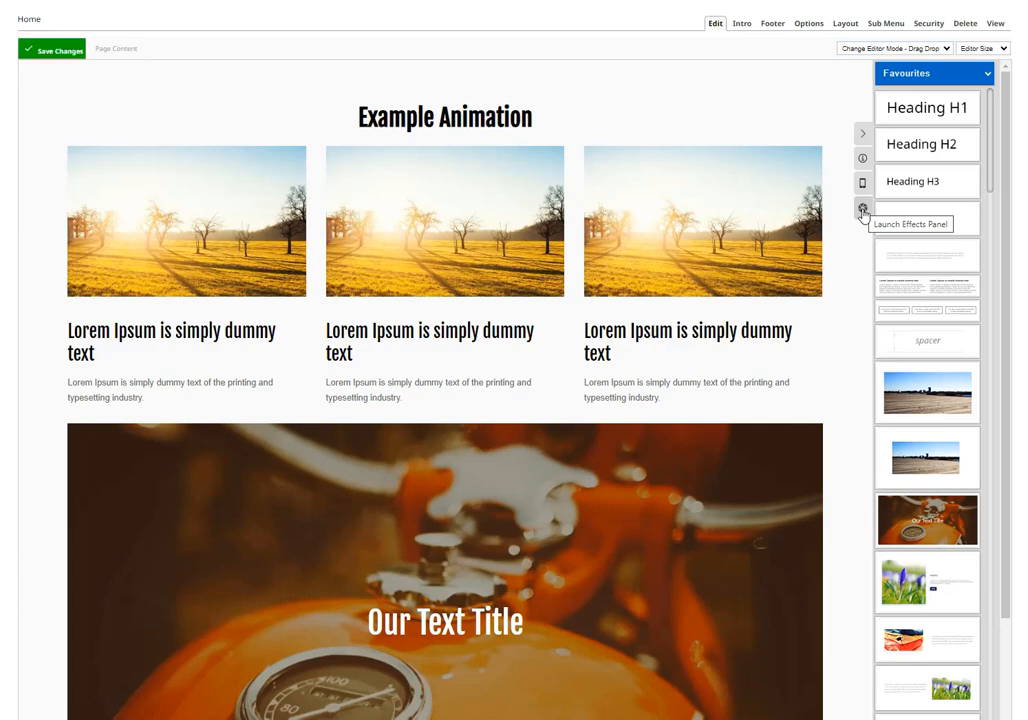
Step: Open the Effects panel and select the first image in the three-column row as the animation target
left_click(863, 211)
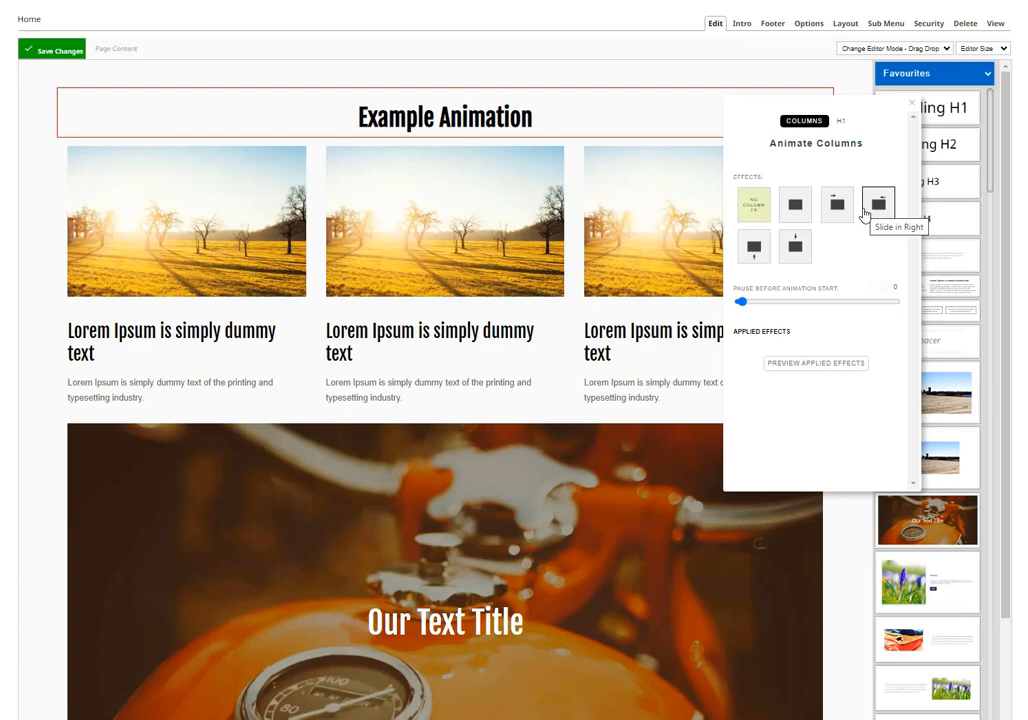
left_click(716, 24)
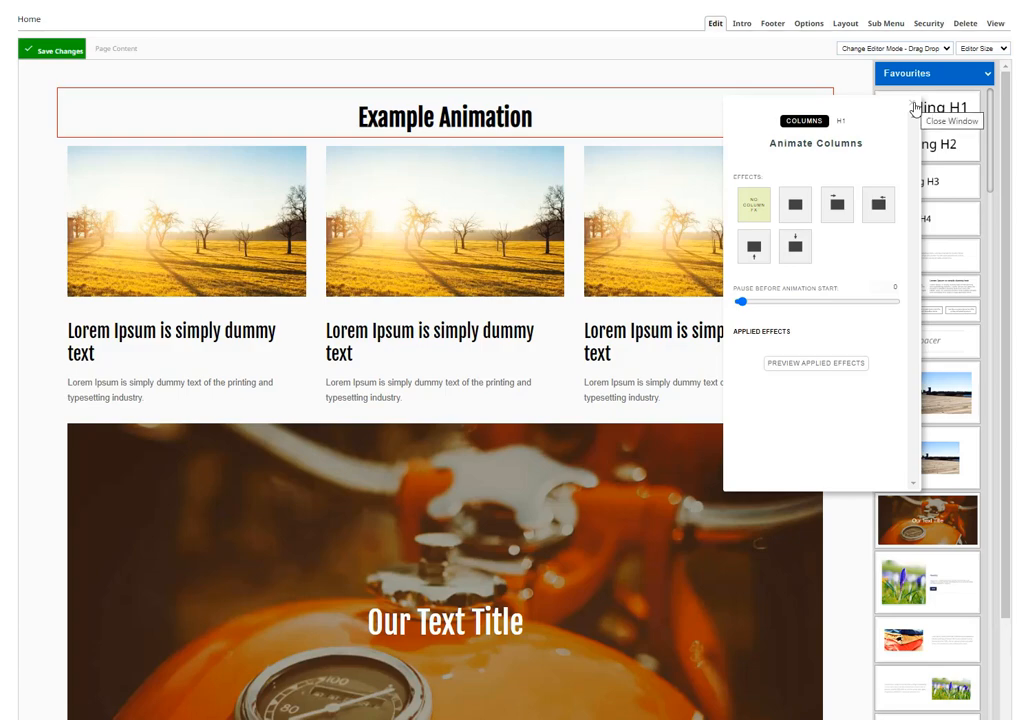
left_click(218, 188)
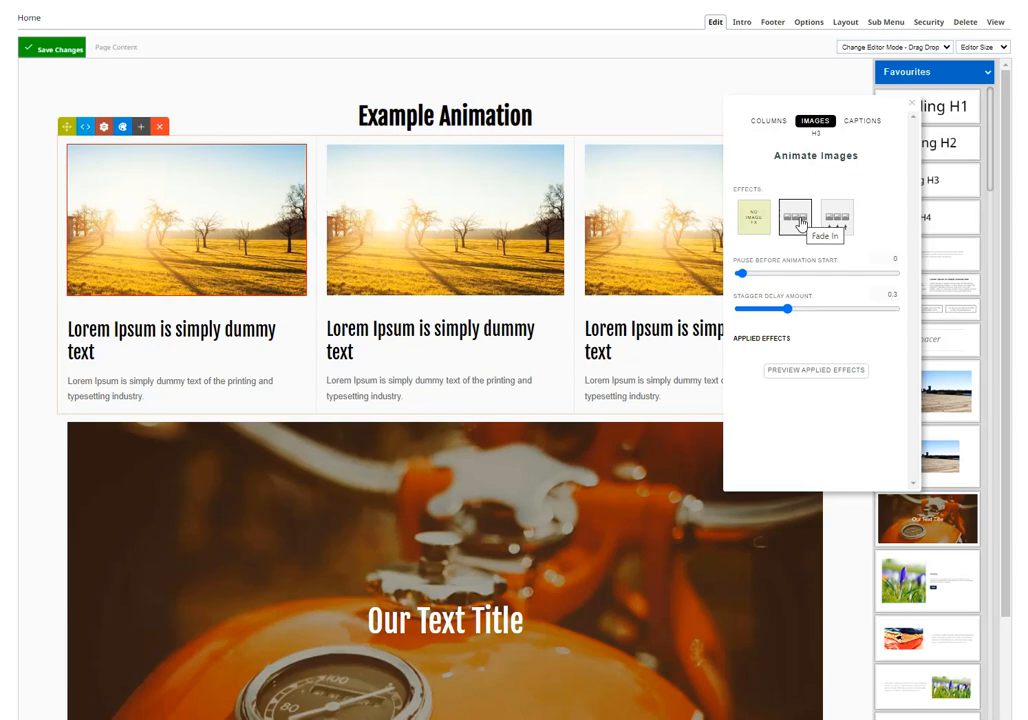
Step: Try the Fade In image effect and the Fade In, Slide Up and Slide Mixed column effects, and reset the columns to no effect
left_click(801, 224)
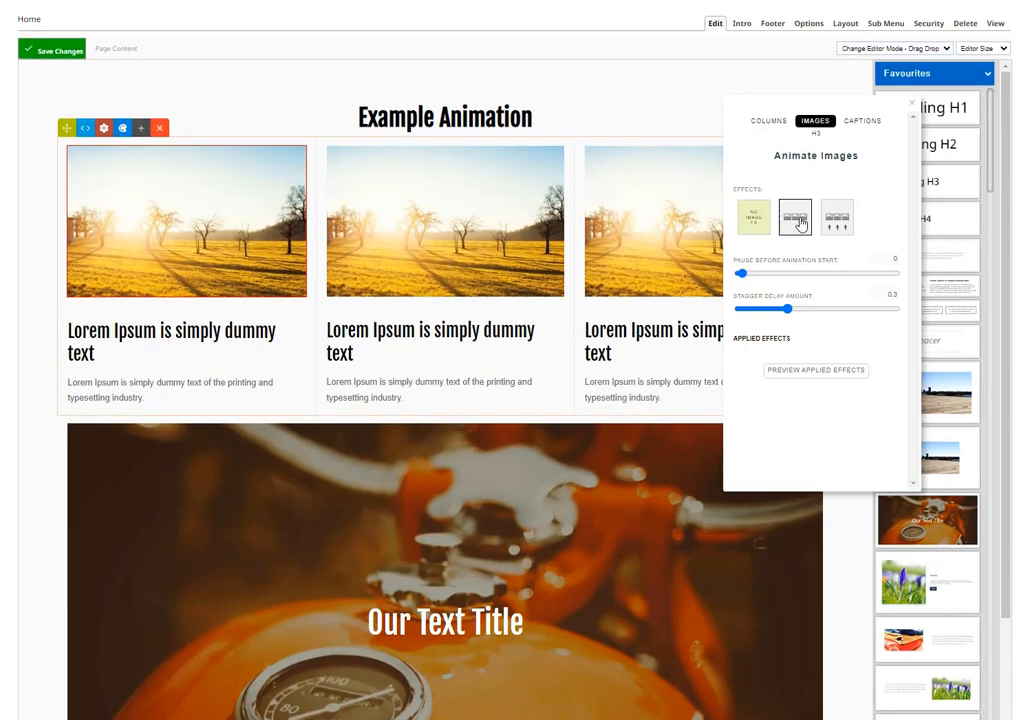
left_click(770, 121)
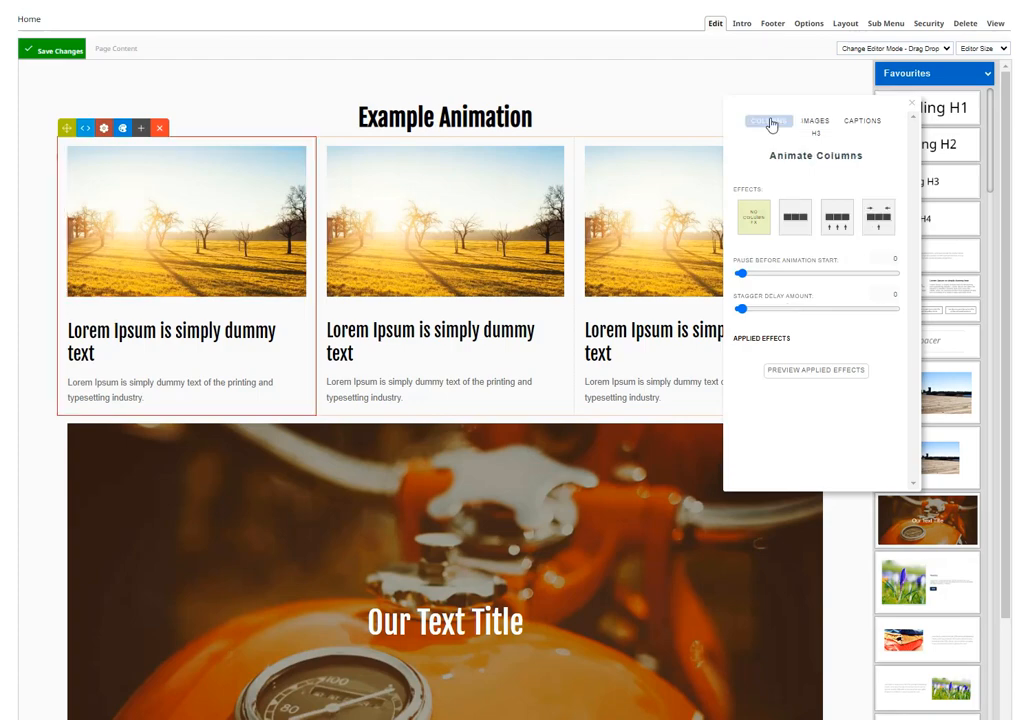
left_click(876, 224)
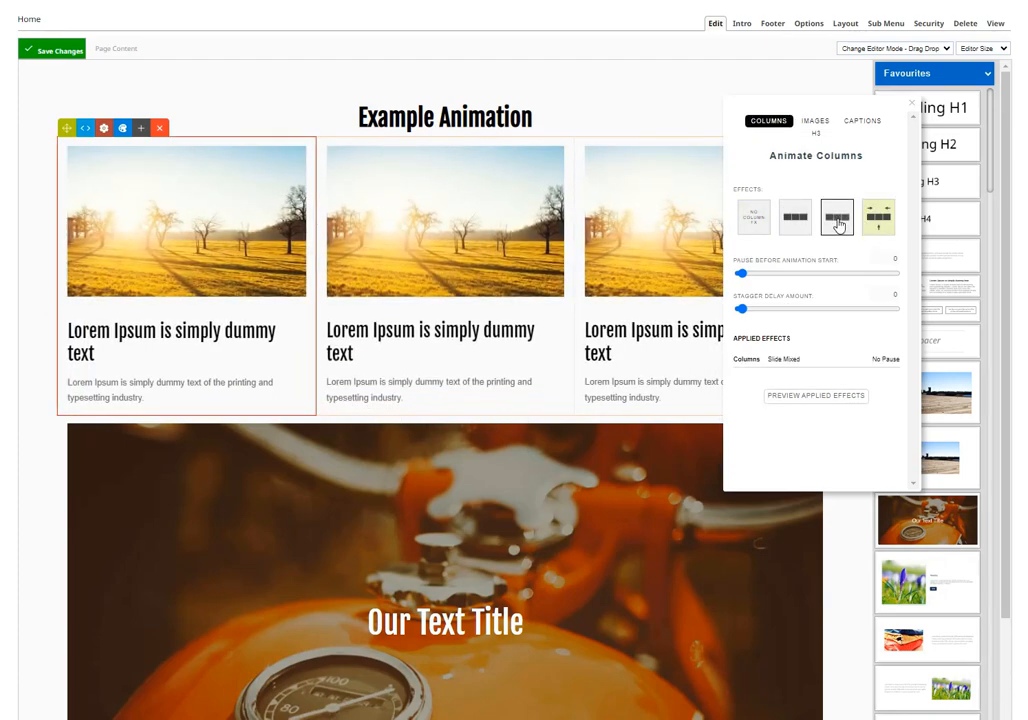
left_click(794, 218)
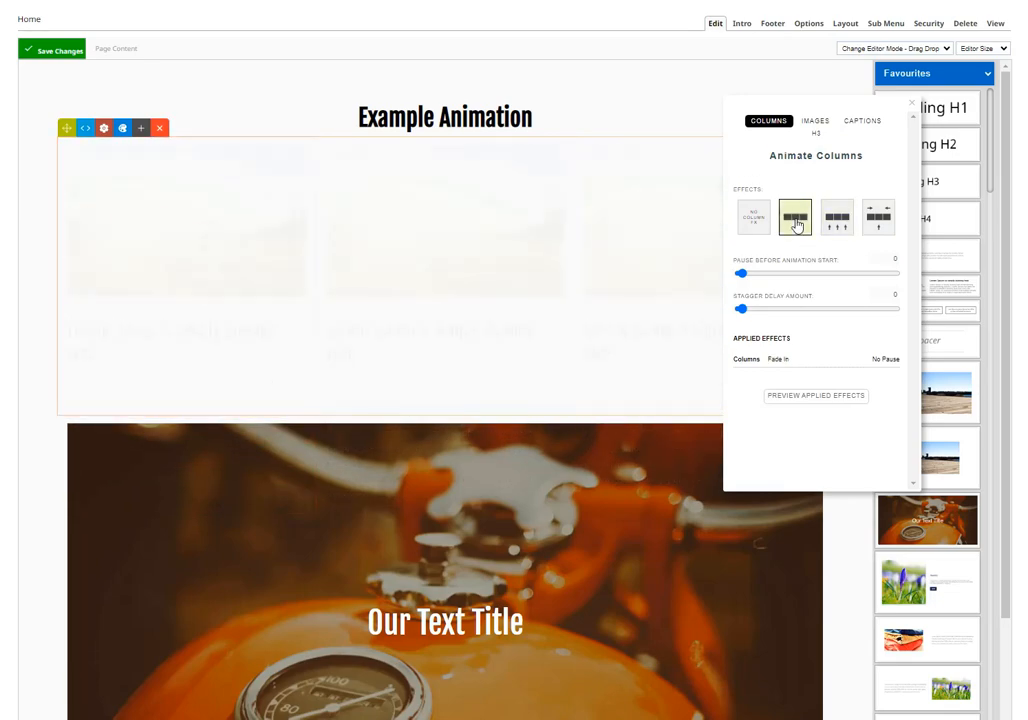
left_click(837, 222)
left_click(869, 223)
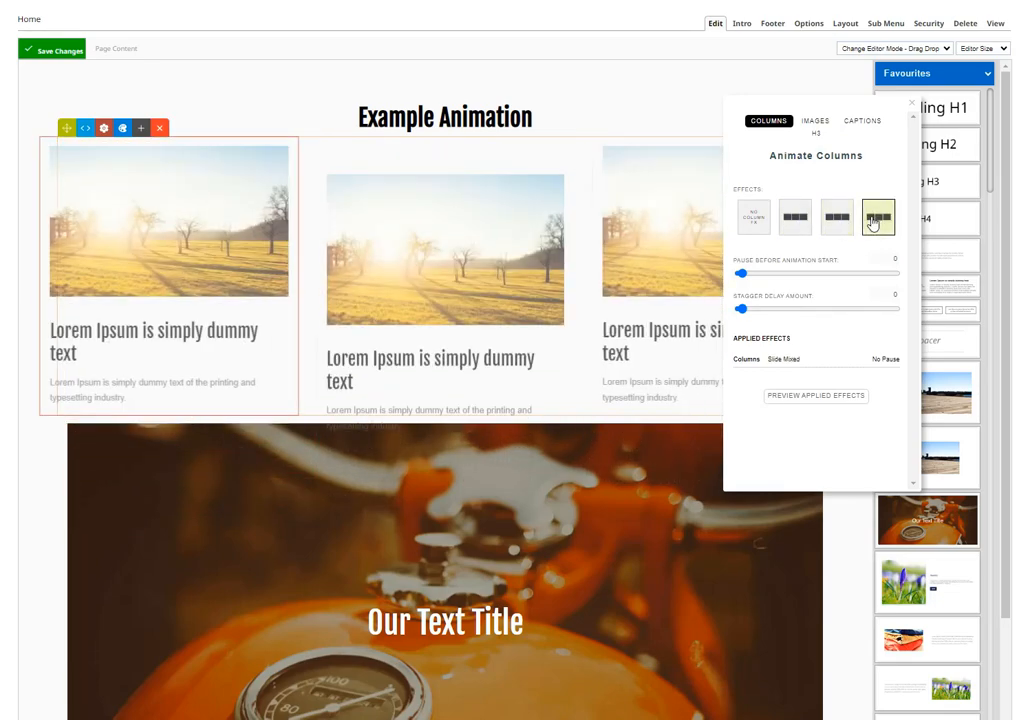
left_click(751, 218)
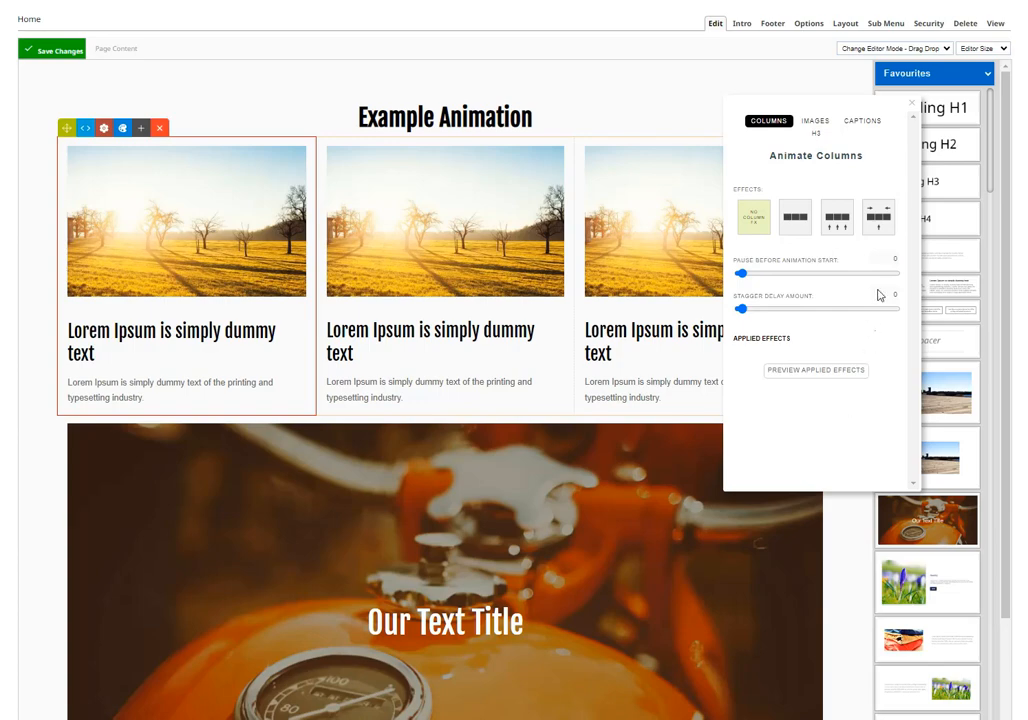
Step: Apply the Slide Up effect to the row's images with a stagger delay of 0.3
left_click(816, 122)
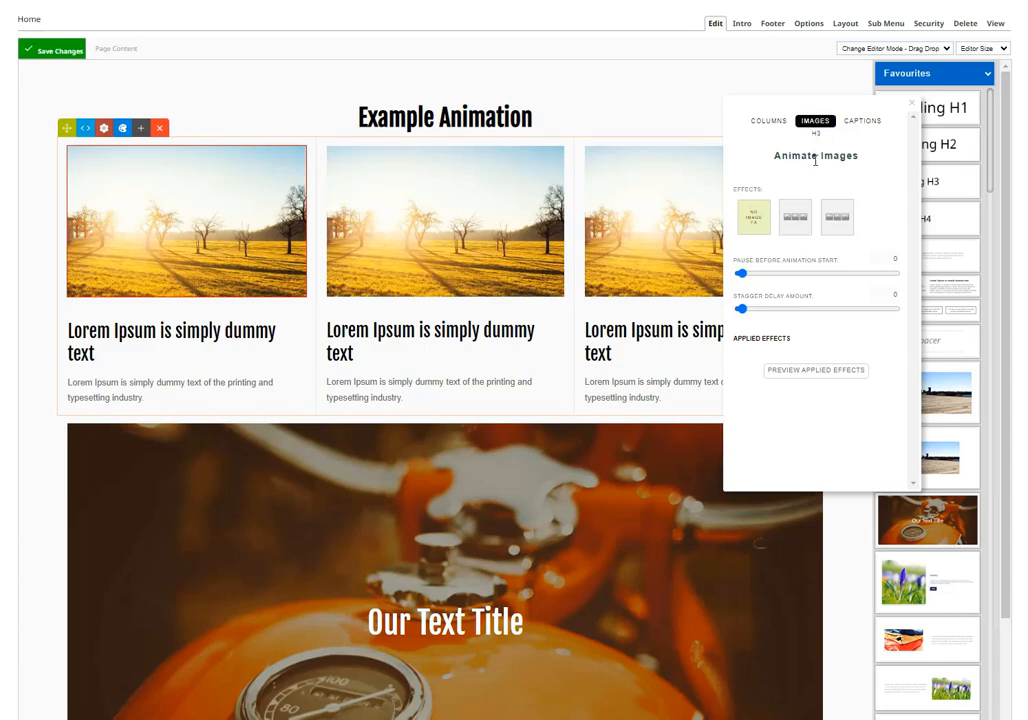
left_click(836, 218)
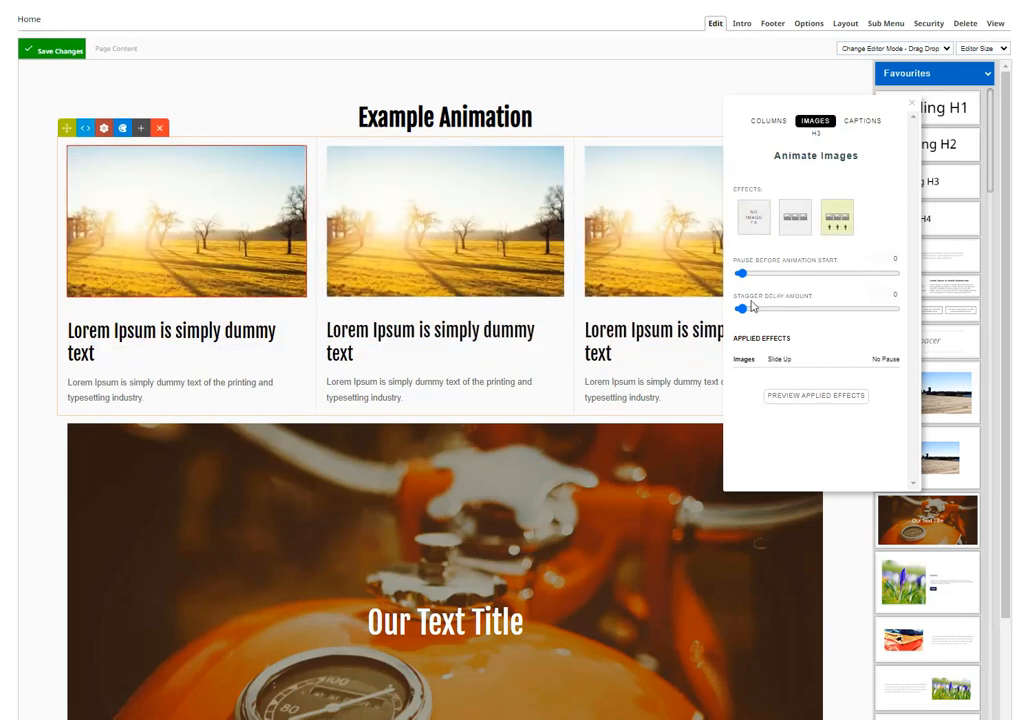
left_click_drag(741, 309, 788, 311)
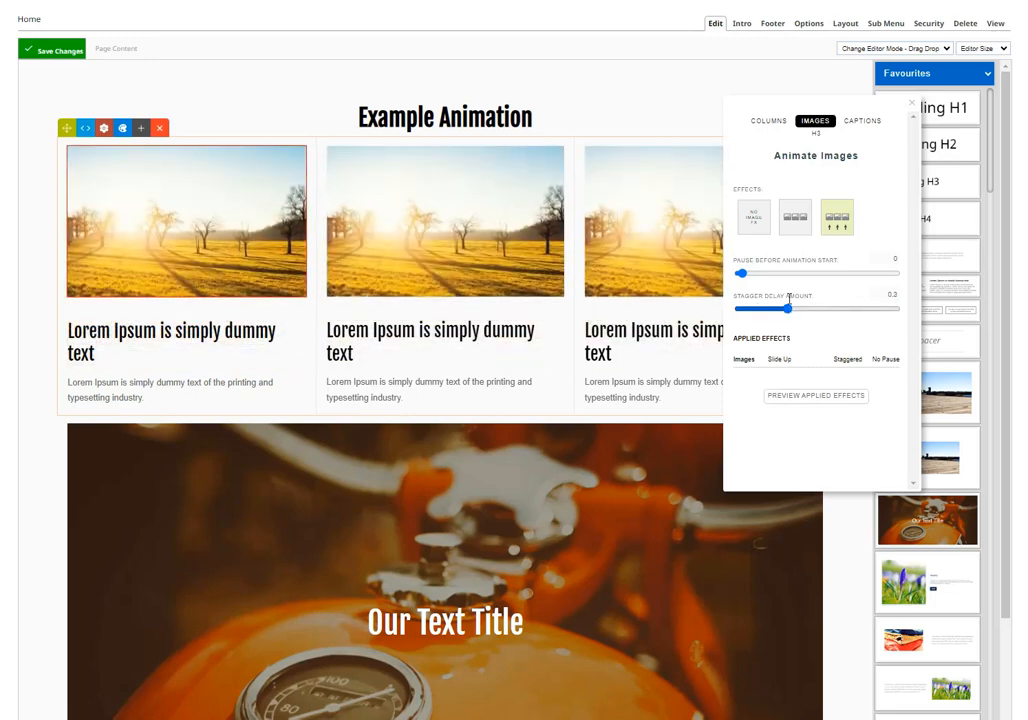
Step: Apply the Fade In effect to the row's captions with a stagger delay of 0.5 and preview the applied effects
left_click(863, 122)
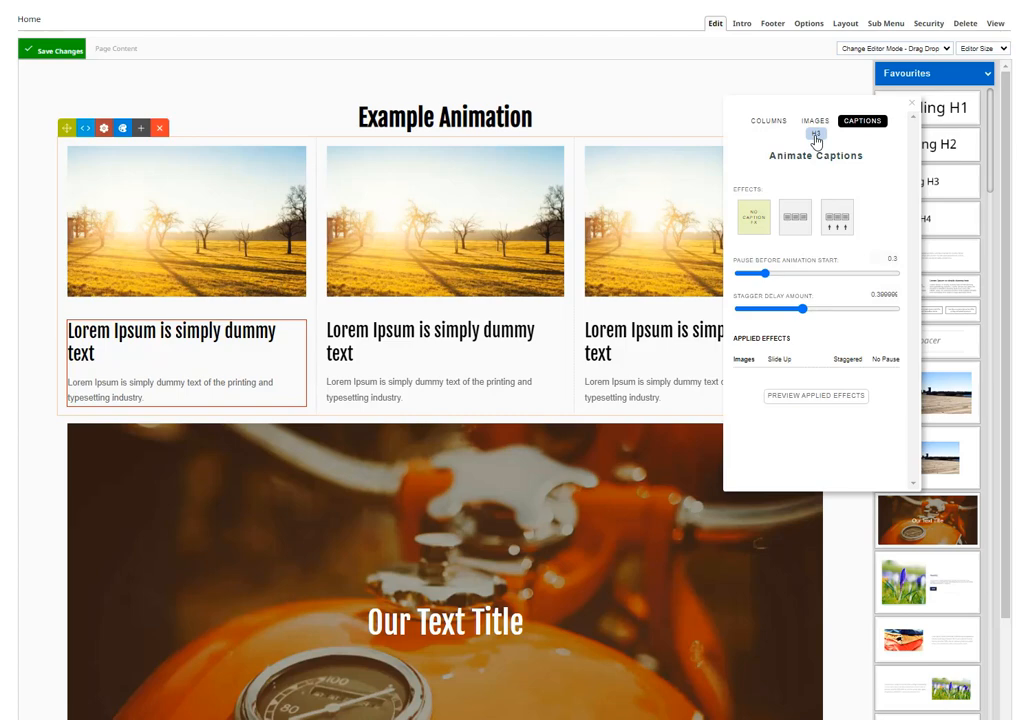
left_click(794, 216)
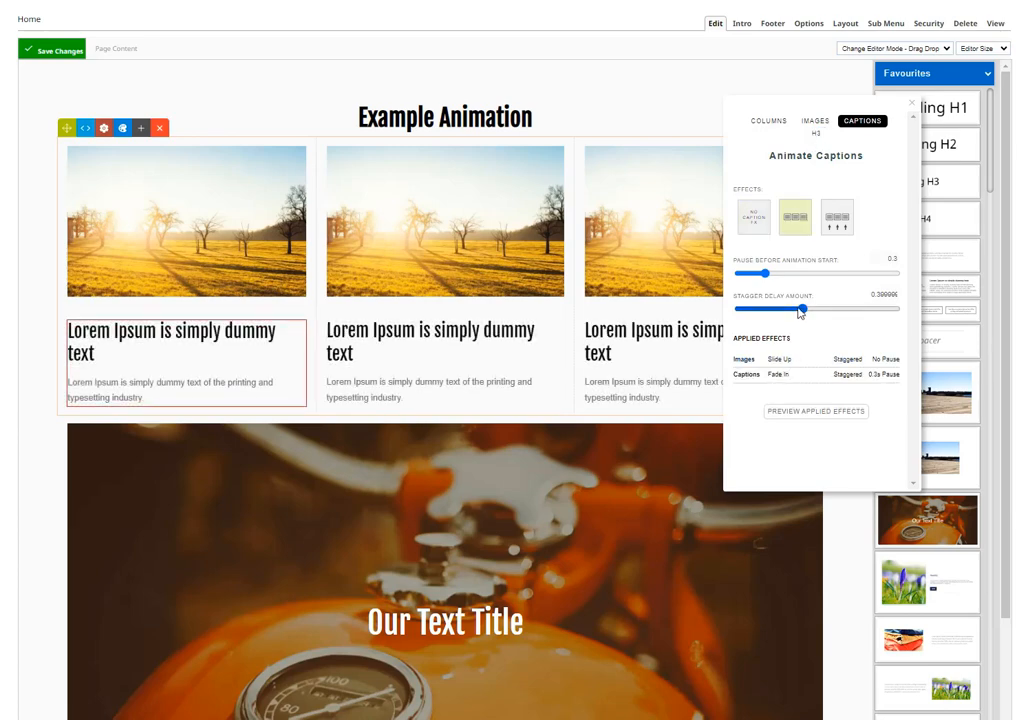
left_click_drag(802, 311, 817, 309)
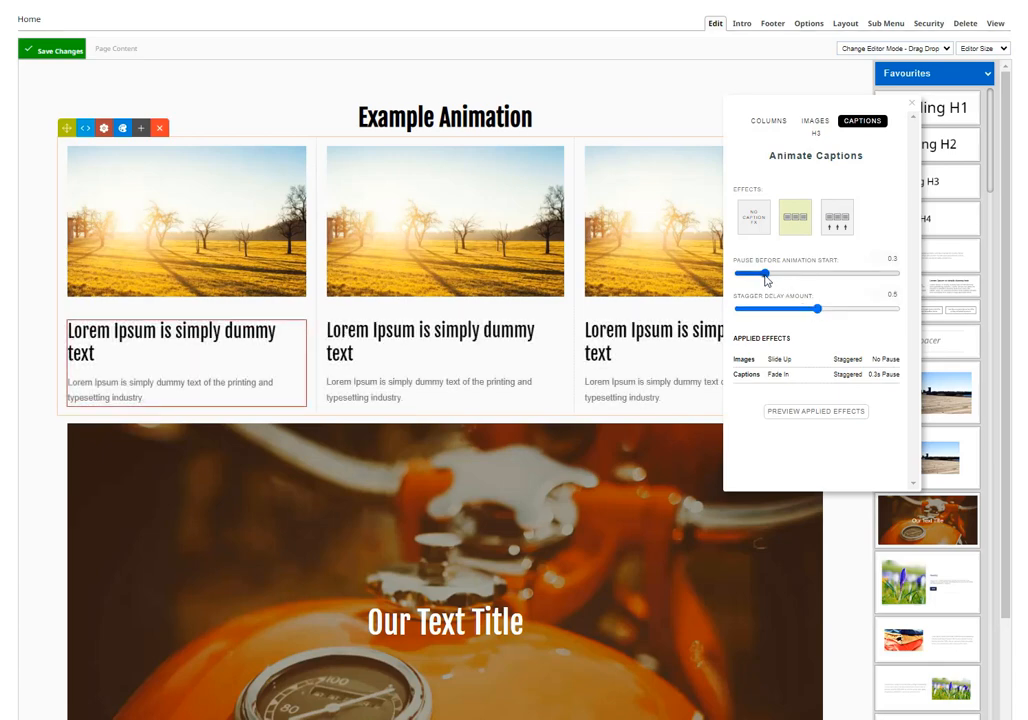
left_click(806, 413)
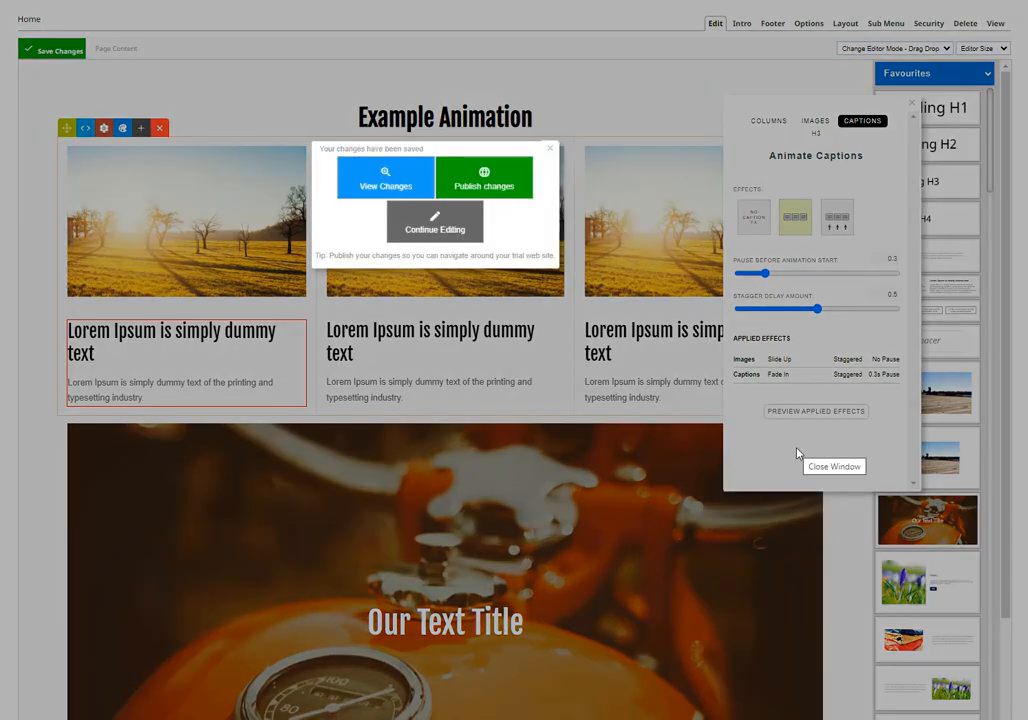
Step: Dismiss the save confirmation and switch the editor mode to Content Box (Advanced)
left_click(797, 453)
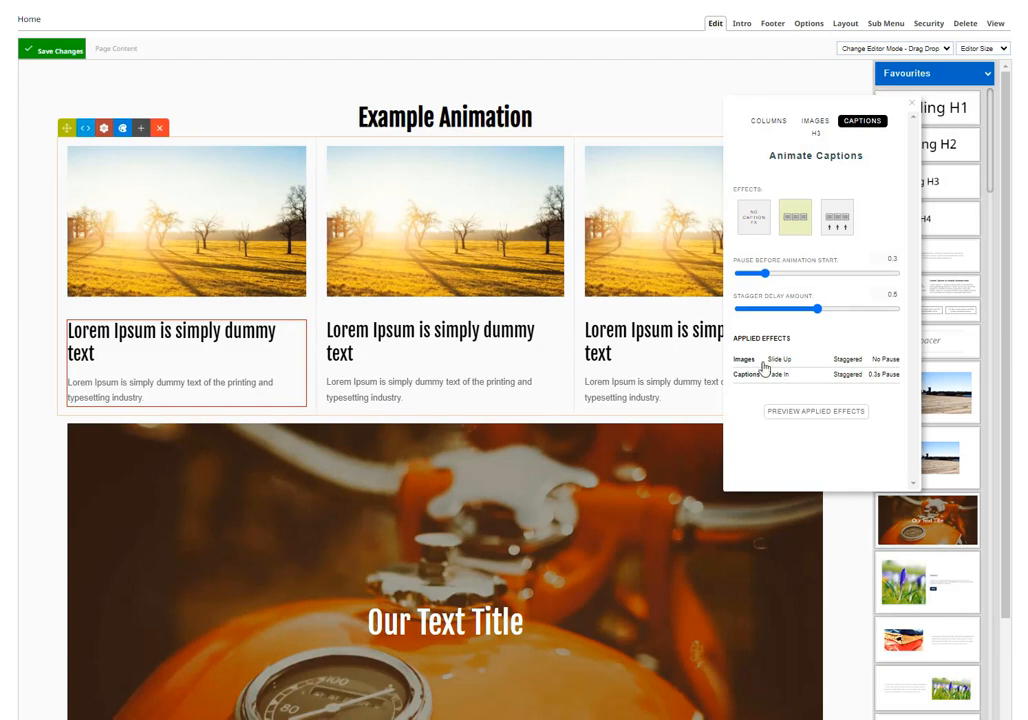
left_click(884, 48)
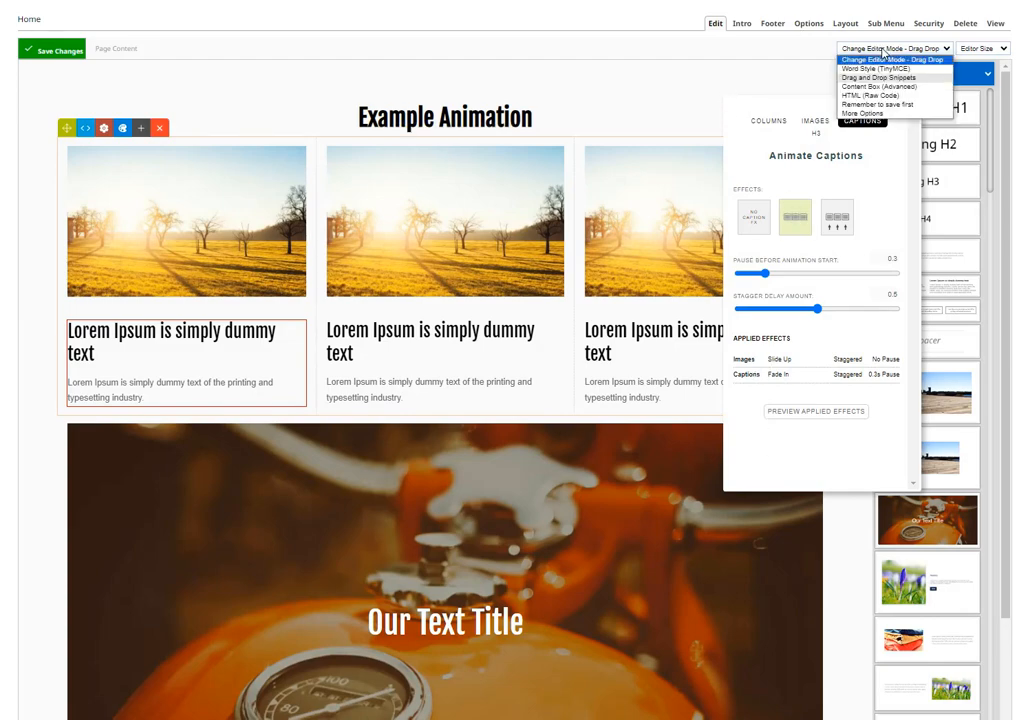
left_click(893, 93)
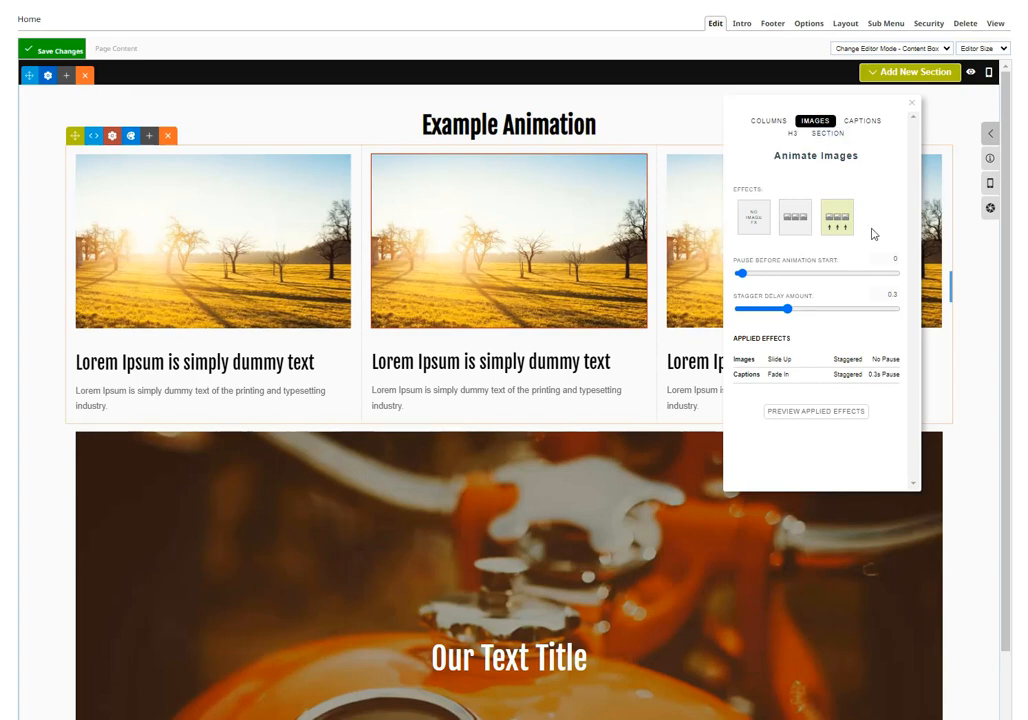
Step: Remove the Fade In effect from the captions and the Slide Up effect from the images
left_click(747, 375)
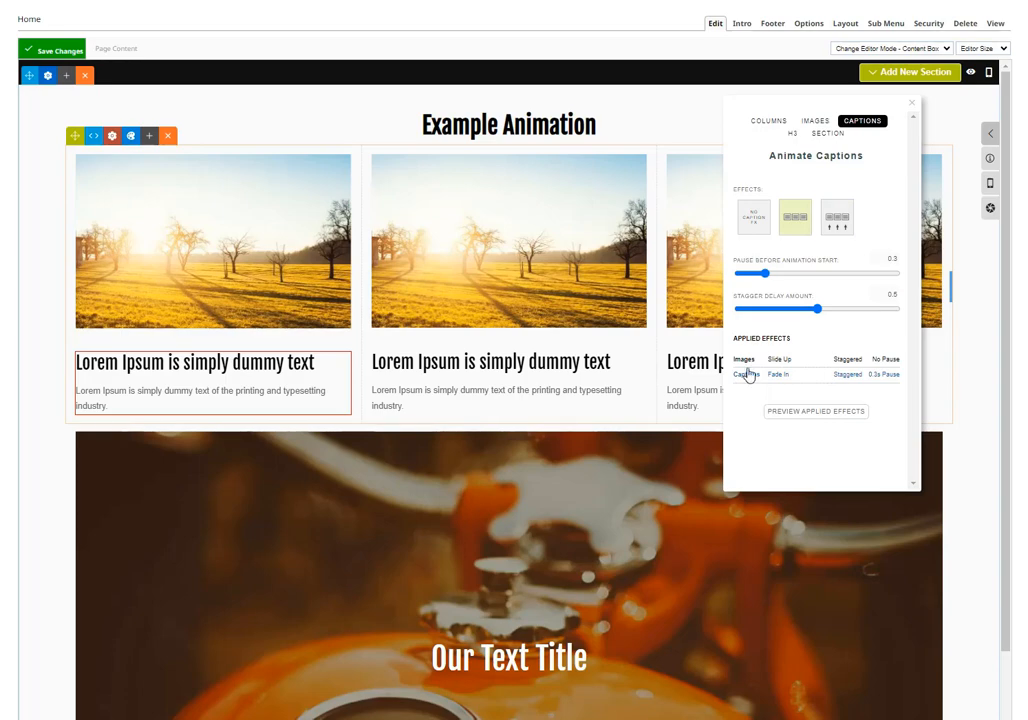
left_click(748, 214)
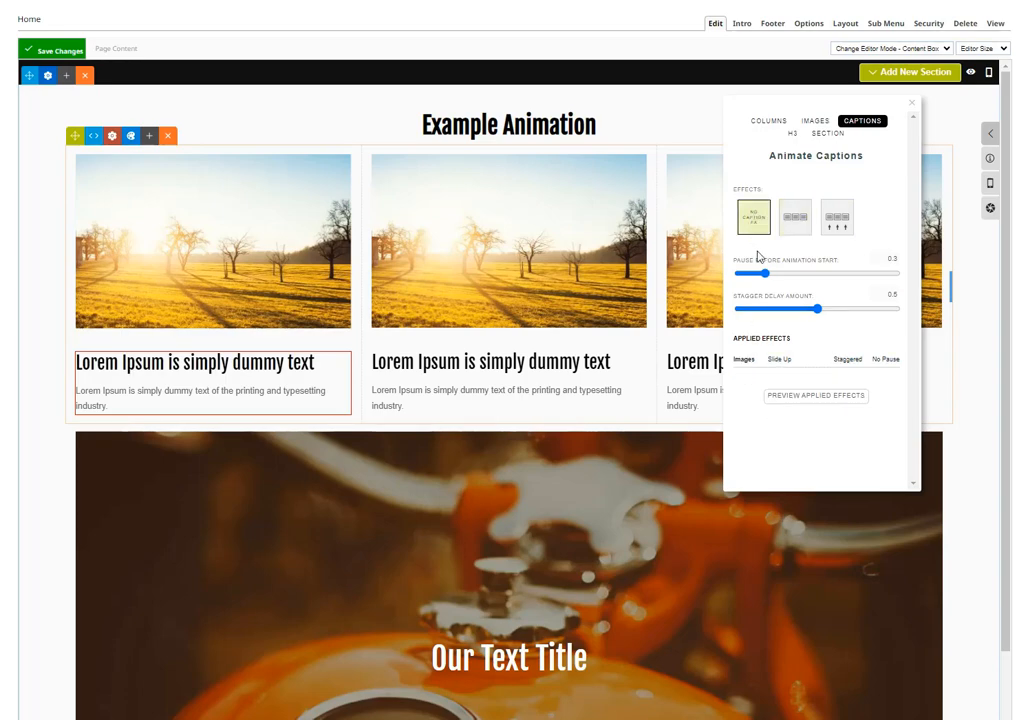
left_click(744, 359)
left_click(751, 214)
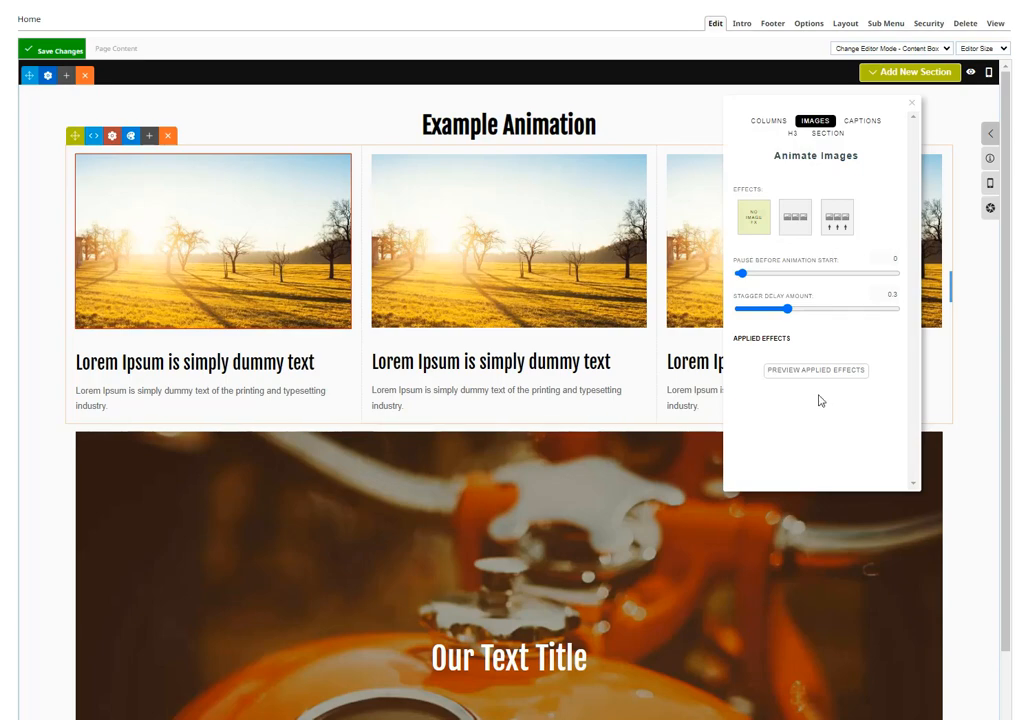
Step: Set the section animation to Slide In Up
left_click(828, 133)
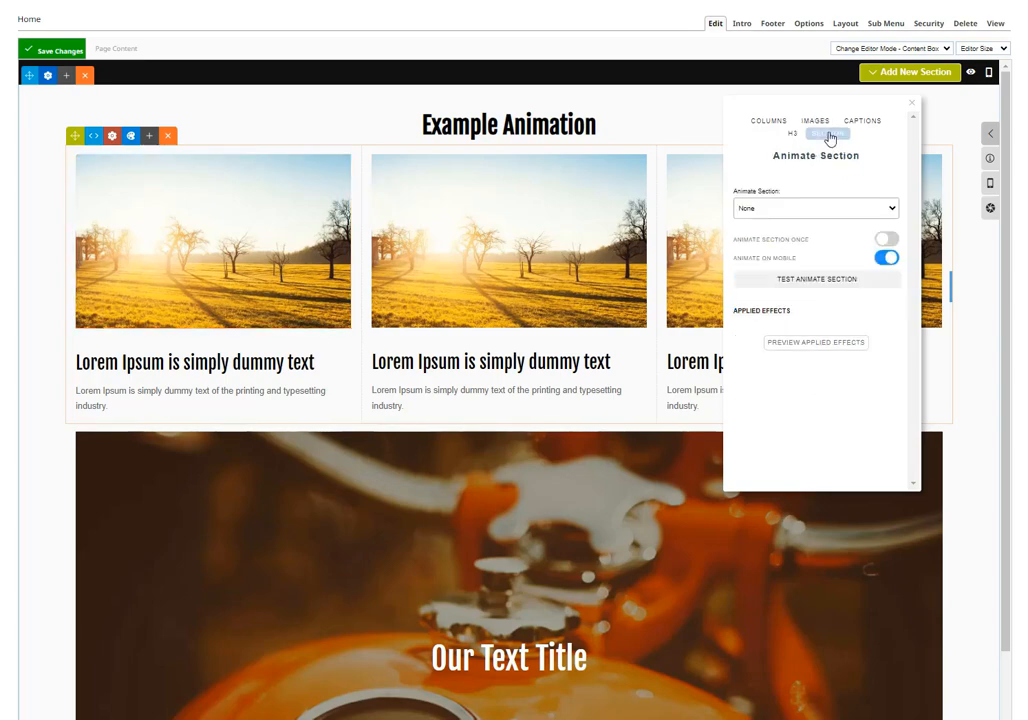
left_click(790, 209)
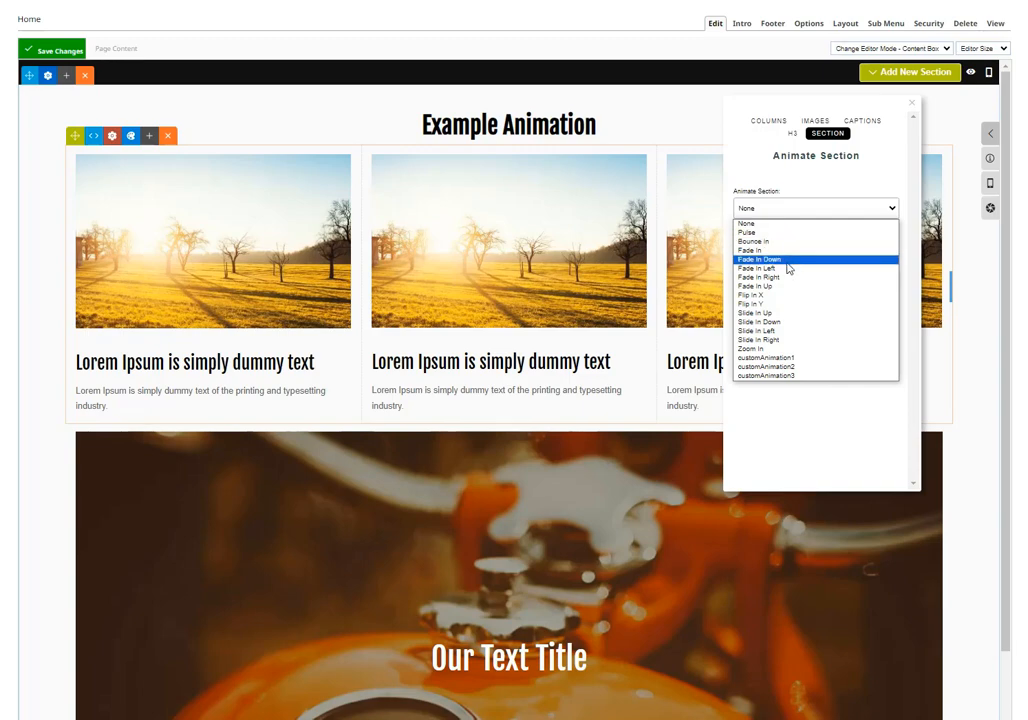
left_click(788, 313)
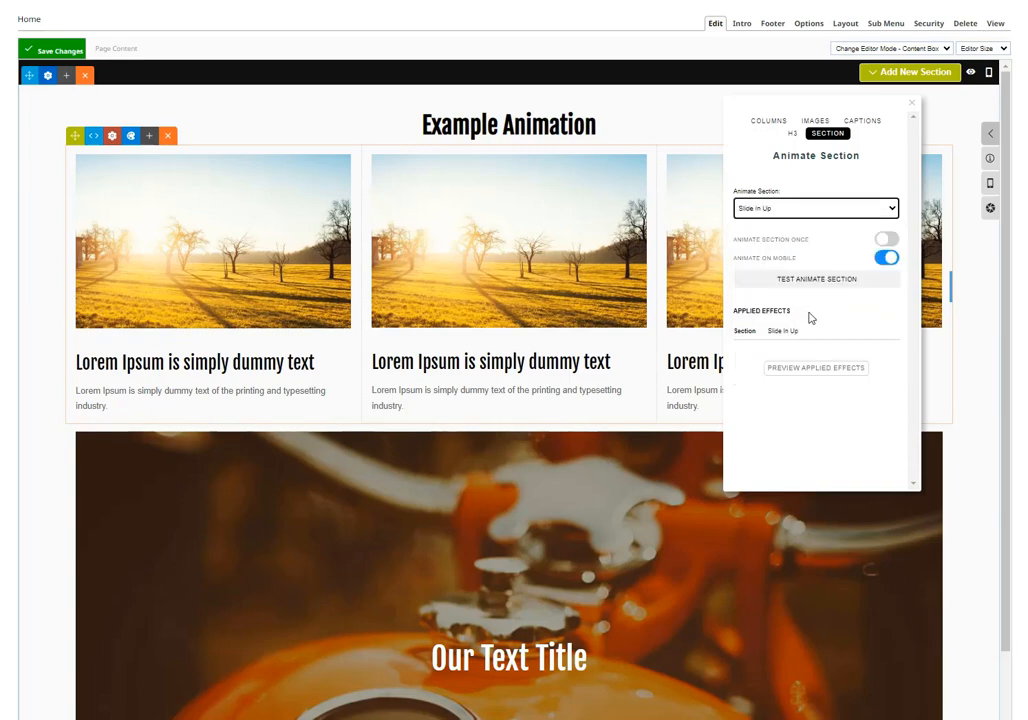
Step: Apply the Slide Up effect to the images with a pause of 0.1 before the animation starts
left_click(815, 121)
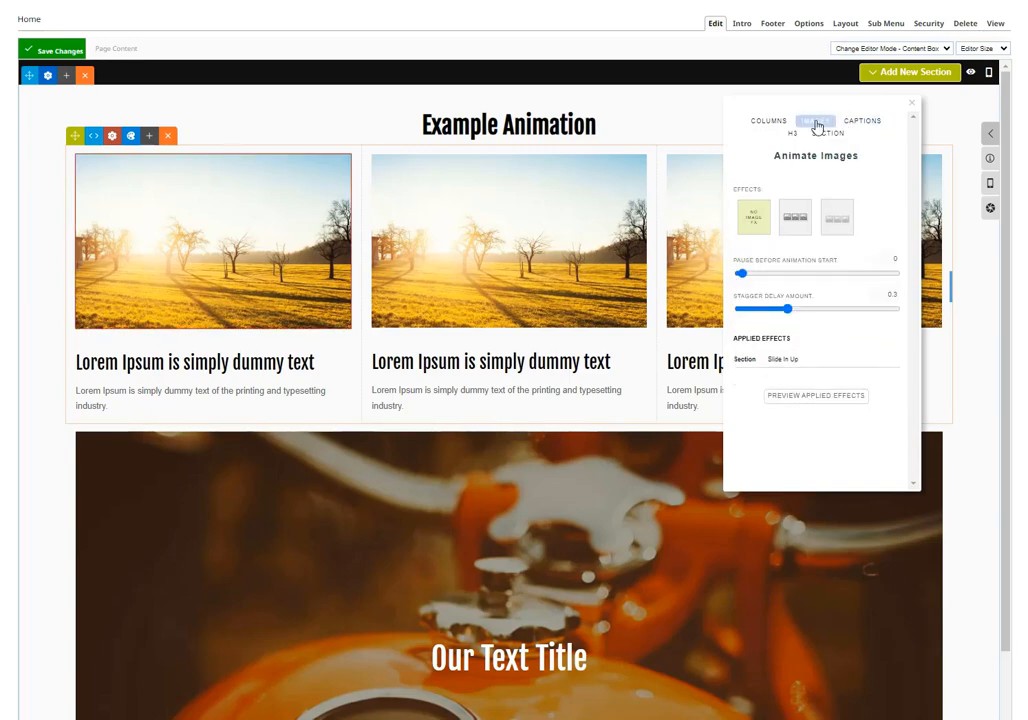
left_click(837, 217)
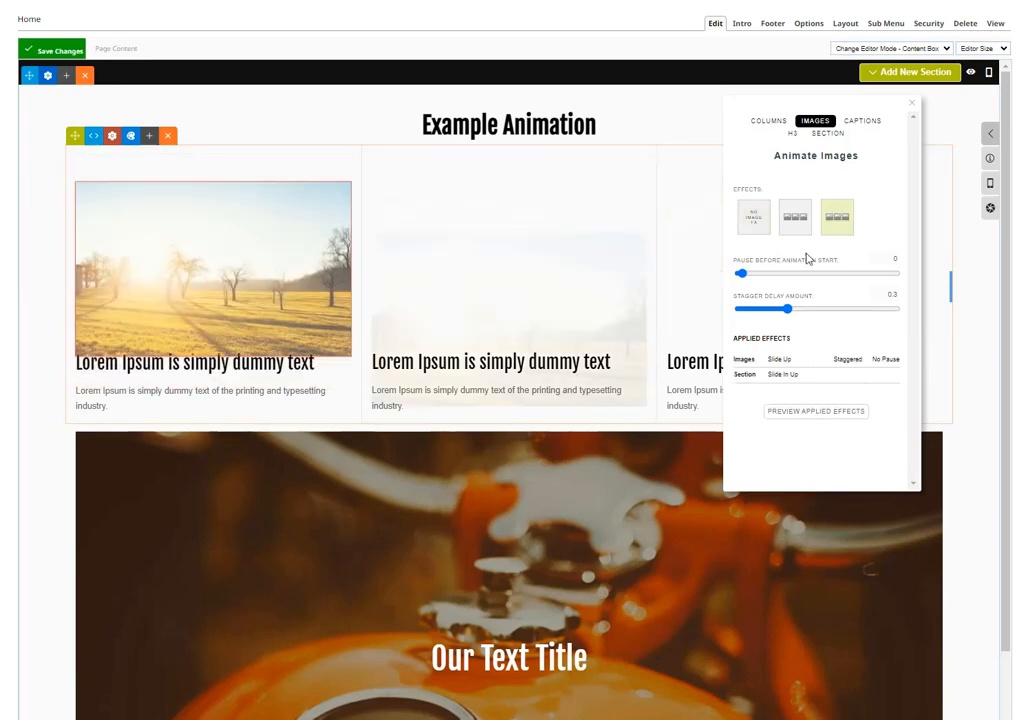
mouse_move(741, 274)
left_mouse_down()
mouse_move(763, 274)
mouse_move(746, 274)
left_mouse_up()
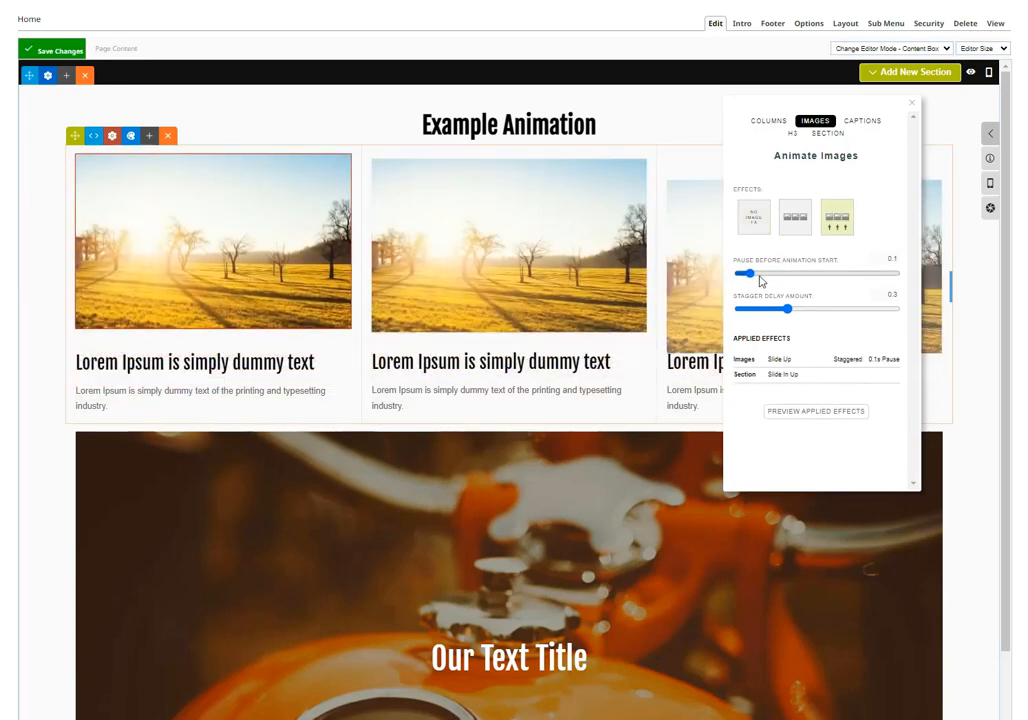
Step: Apply the Slide Up effect to the captions, preview the applied effects and save the page changes
left_click(862, 120)
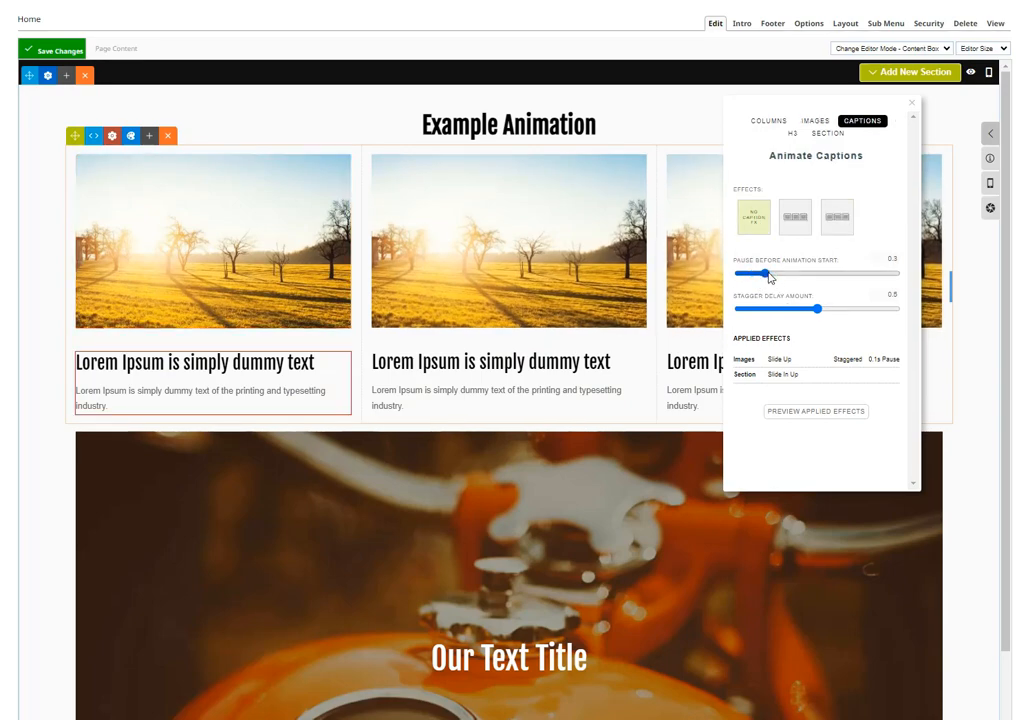
left_click(851, 228)
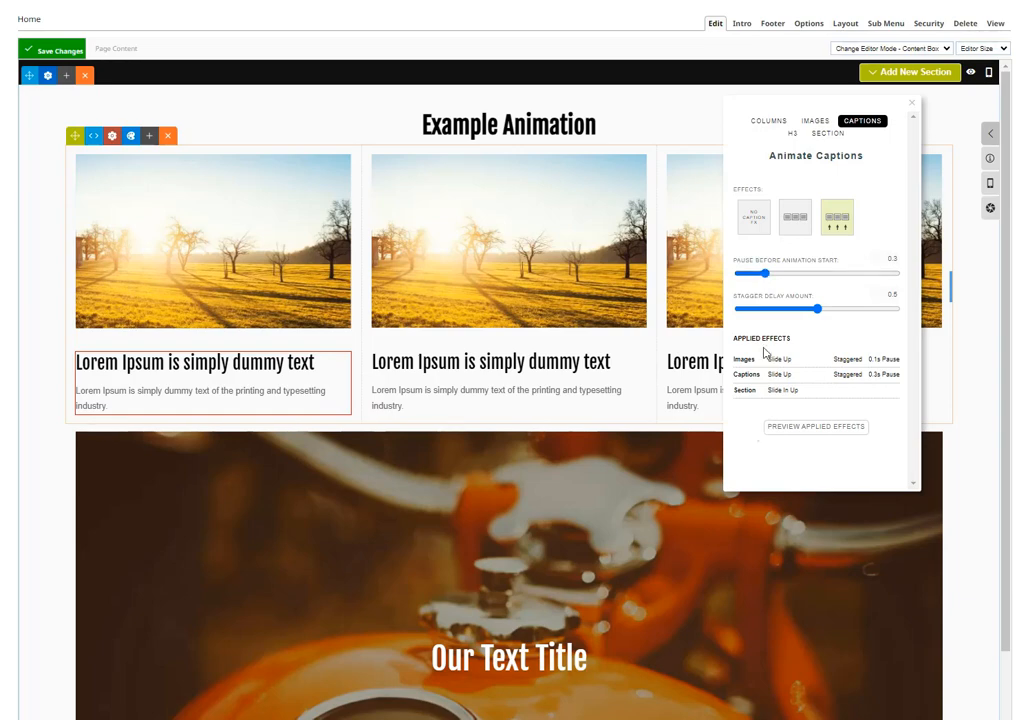
left_click(798, 430)
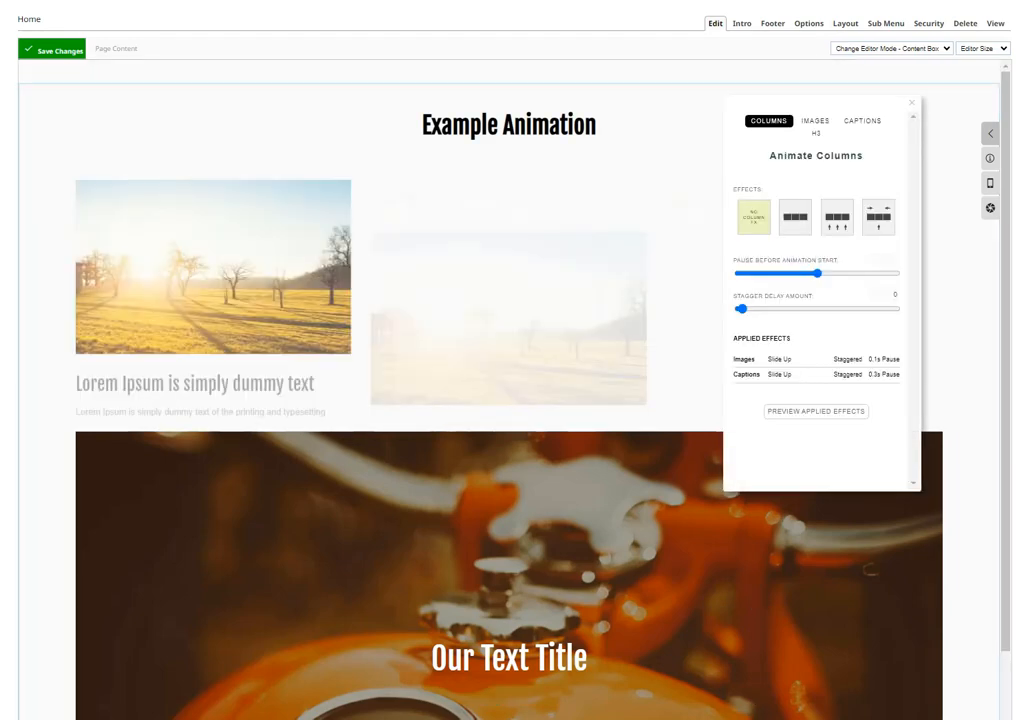
key("ctrl+s")
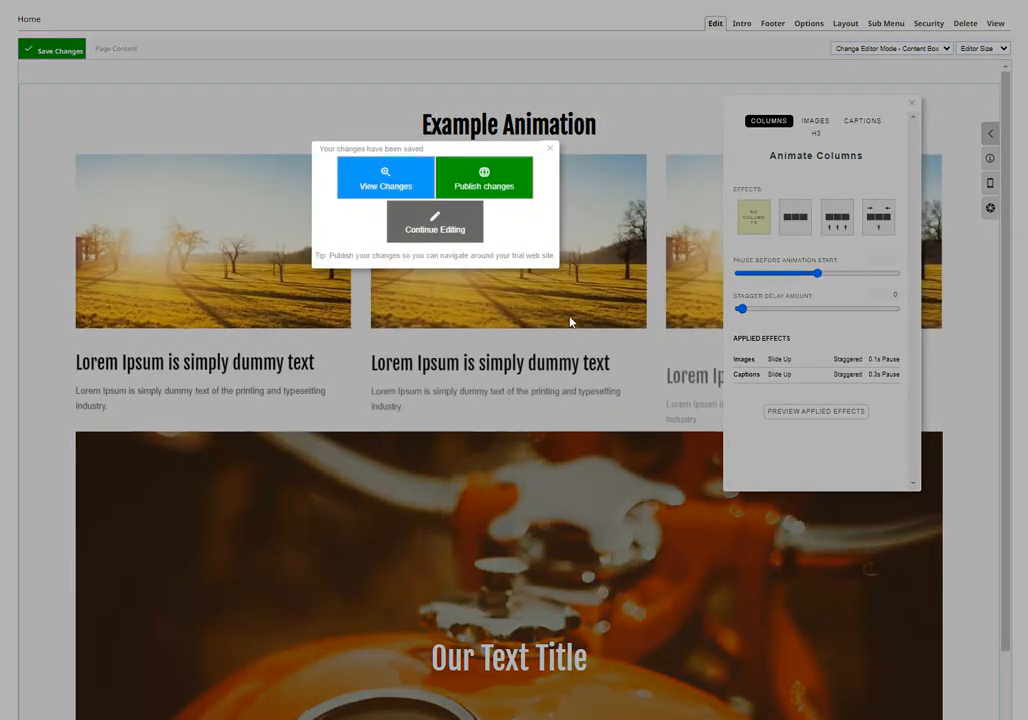